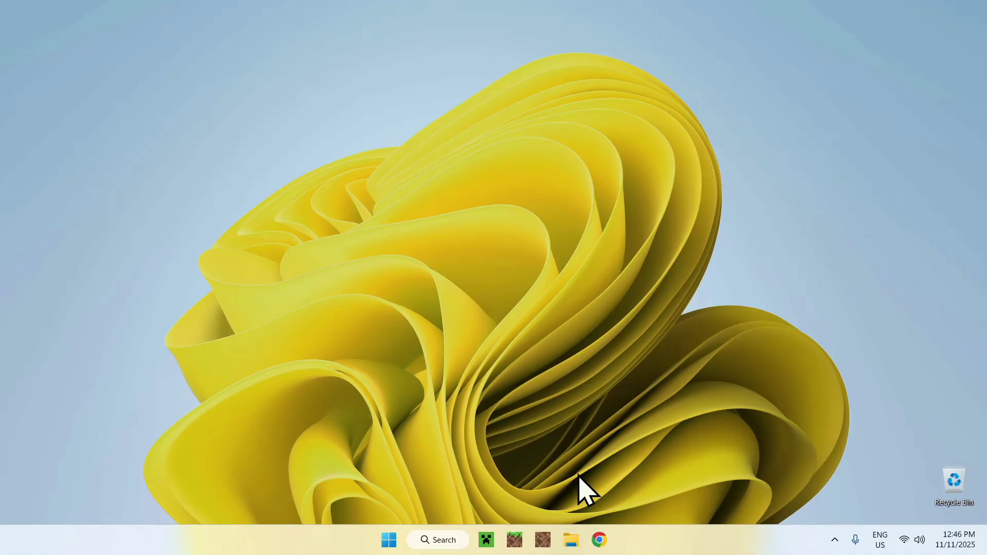
# Open Chrome, search Google for "Essential Mod" and open the official Essential Mod home page
pyautogui.click(601, 537)
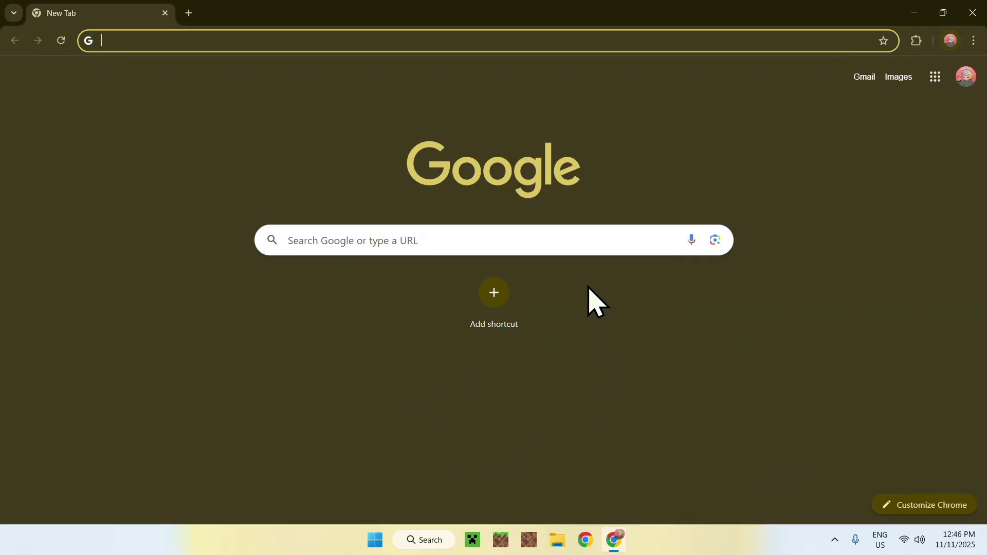
pyautogui.click(500, 240)
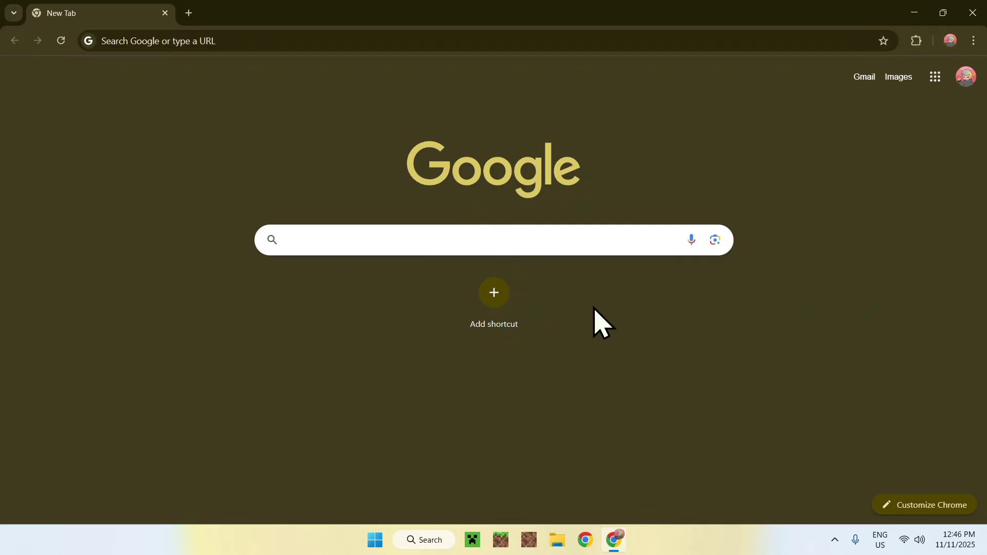
pyautogui.write('Essential Mod')
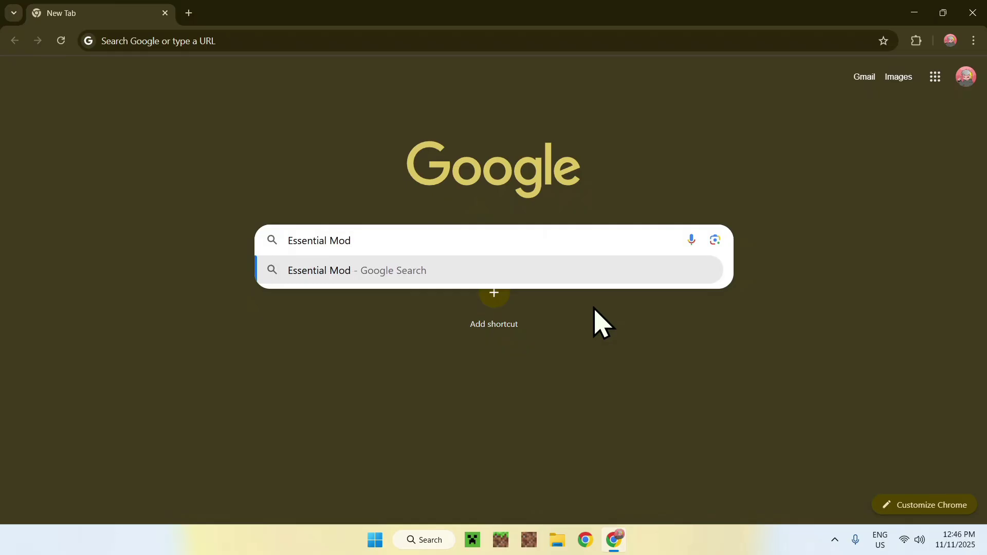
pyautogui.press('Return')
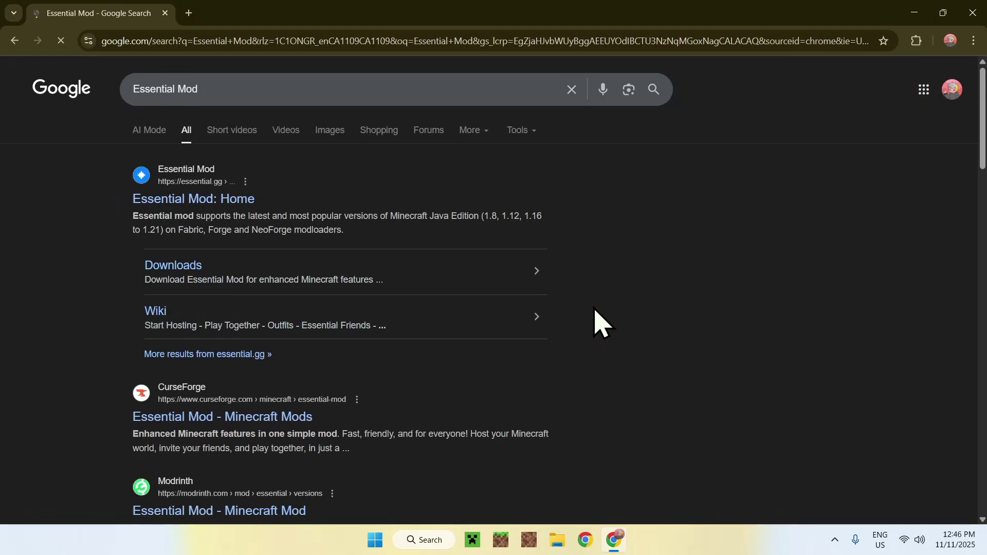
pyautogui.click(198, 202)
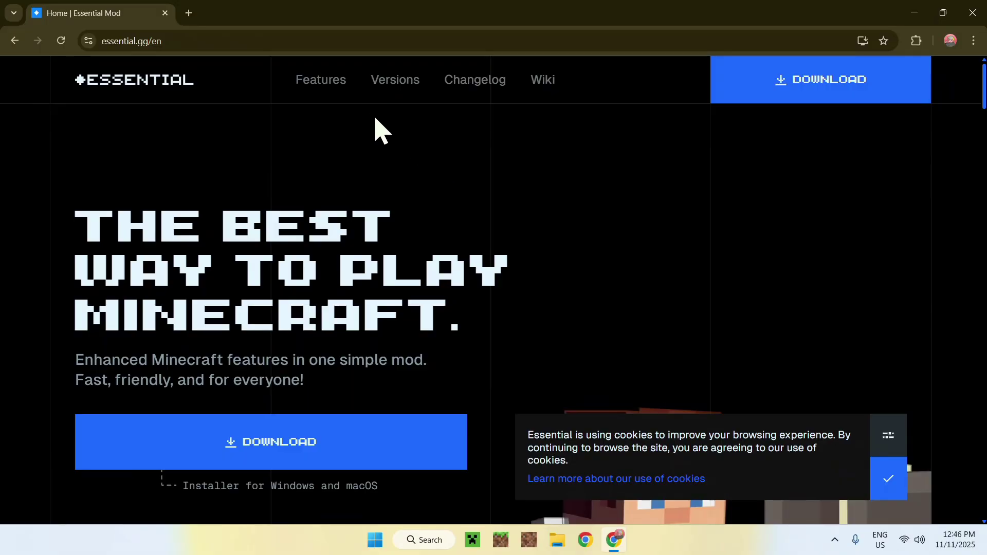
# Download the 1.21.10 Fabric build of Essential from the direct downloads on the site's versions page
pyautogui.click(394, 88)
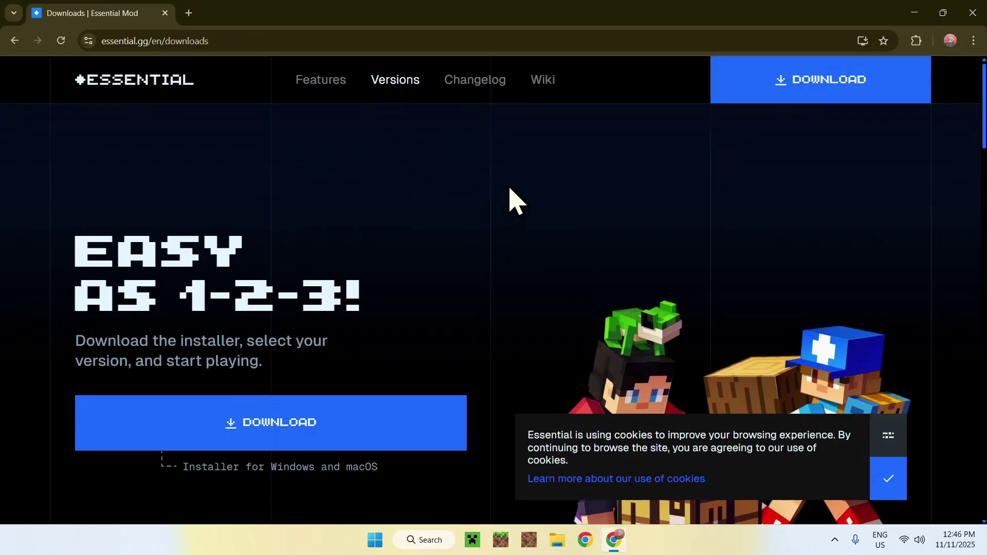
pyautogui.scroll(-9, 477, 222)
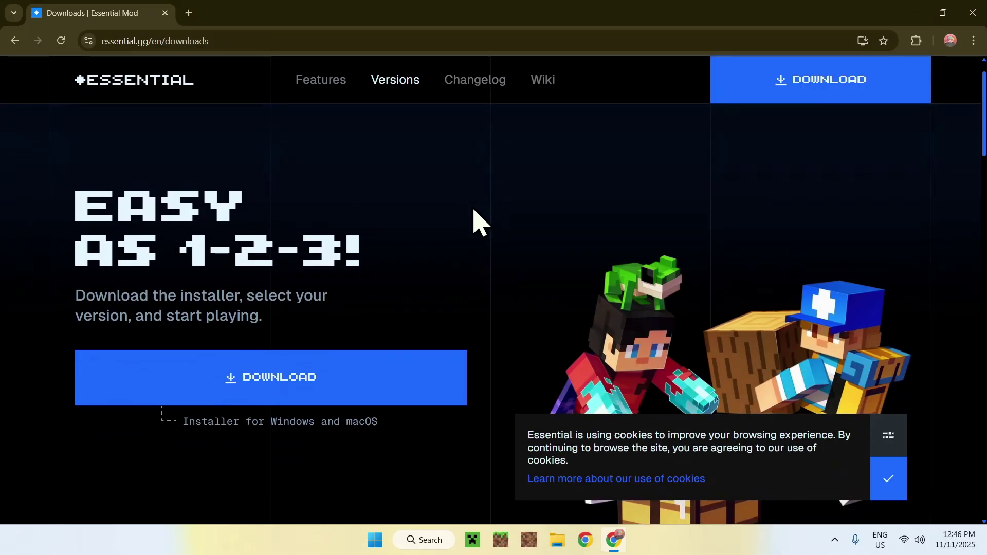
pyautogui.scroll(-1, 477, 222)
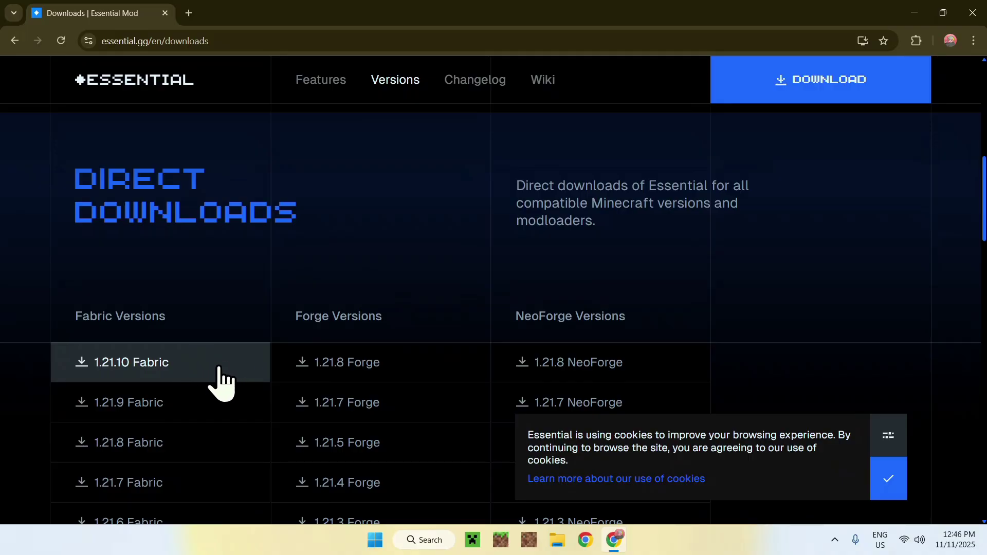
pyautogui.click(195, 360)
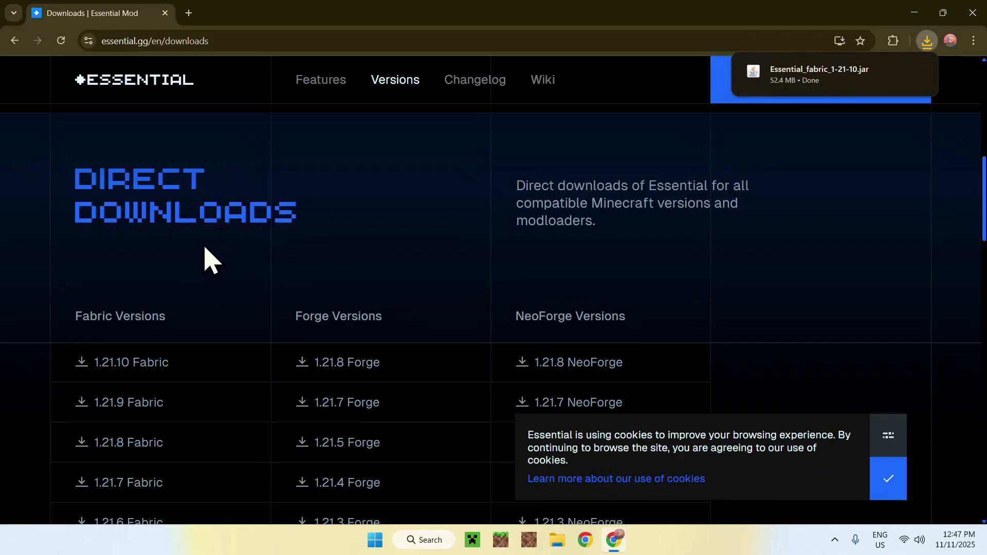
pyautogui.moveTo(823, 80)
# Search Google for "Fabric Minecraft" in a new tab and open the official Fabric website
pyautogui.click(188, 14)
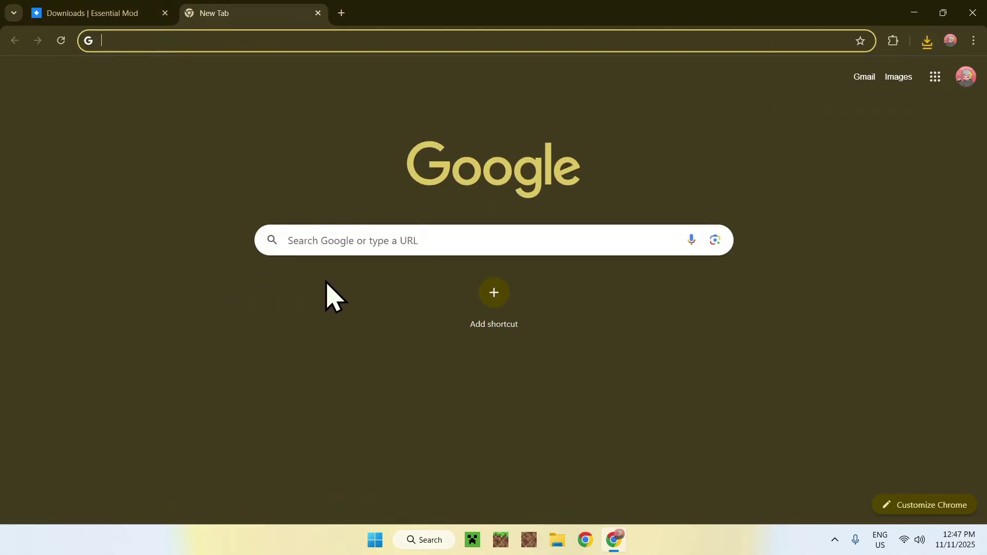
pyautogui.click(343, 242)
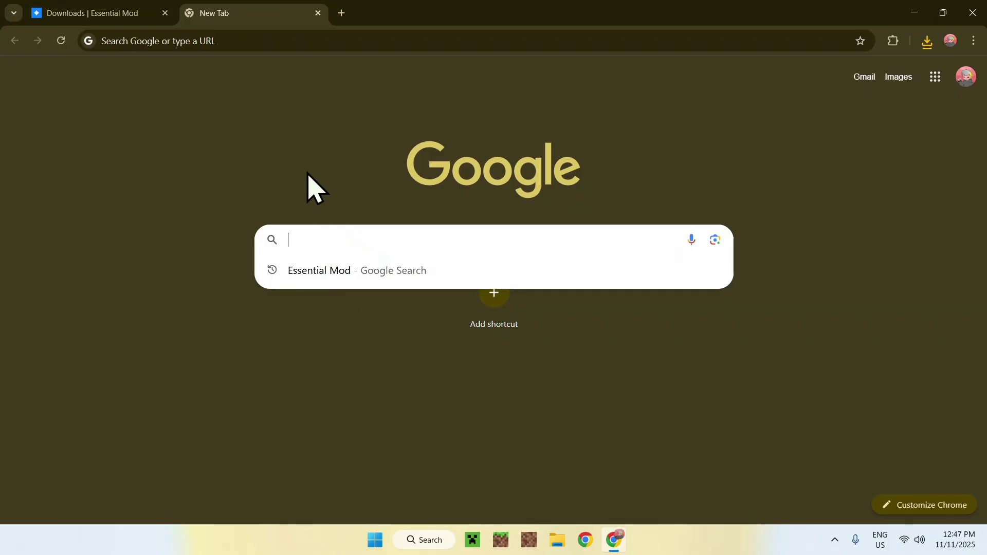
pyautogui.write('Fabric Minecraft')
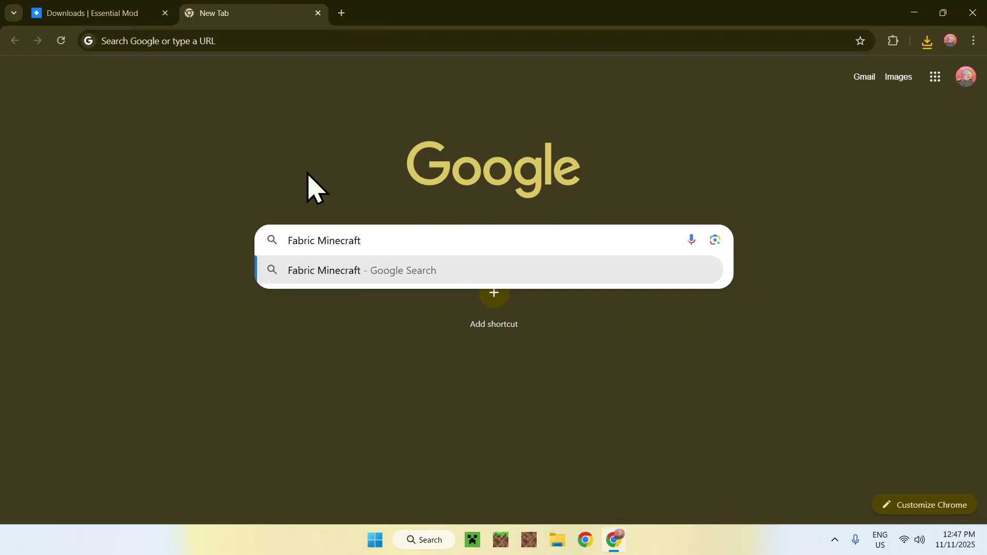
pyautogui.press('Return')
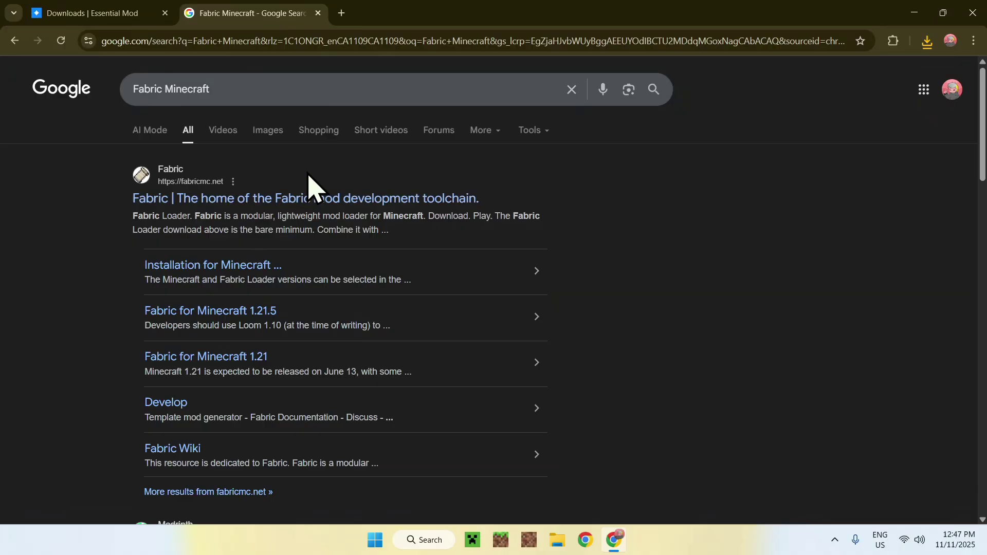
pyautogui.click(171, 205)
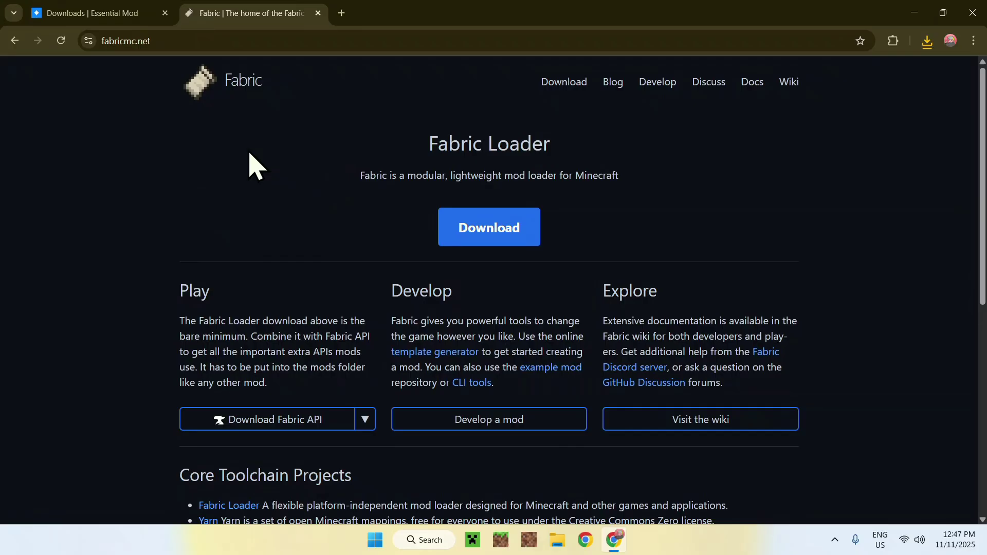
# Download the Fabric Loader installer for Windows and close the browser
pyautogui.click(500, 242)
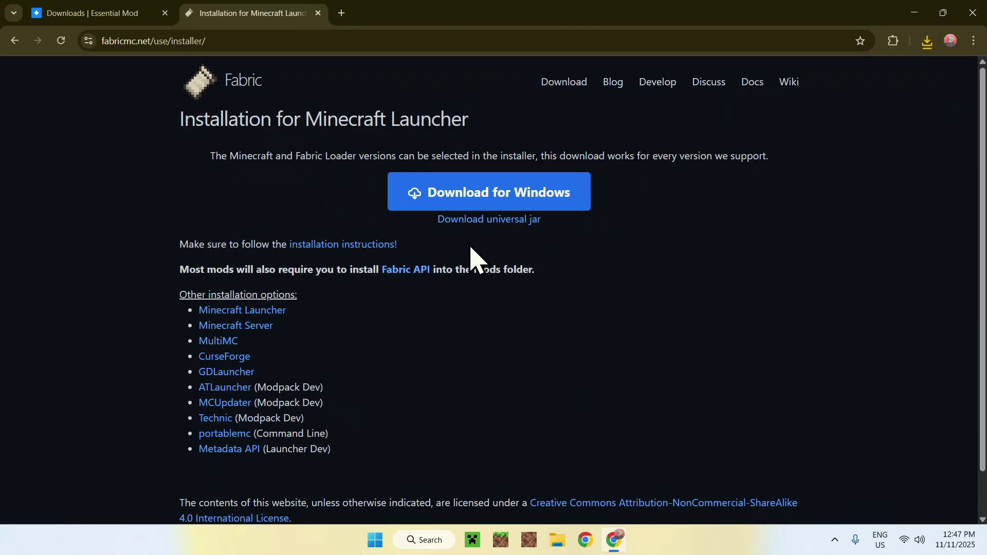
pyautogui.click(495, 205)
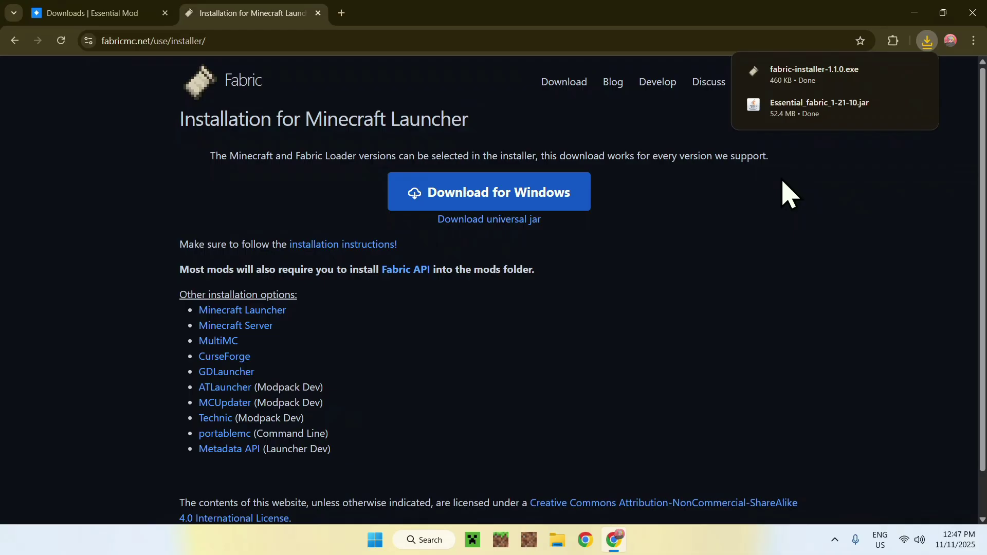
pyautogui.click(972, 12)
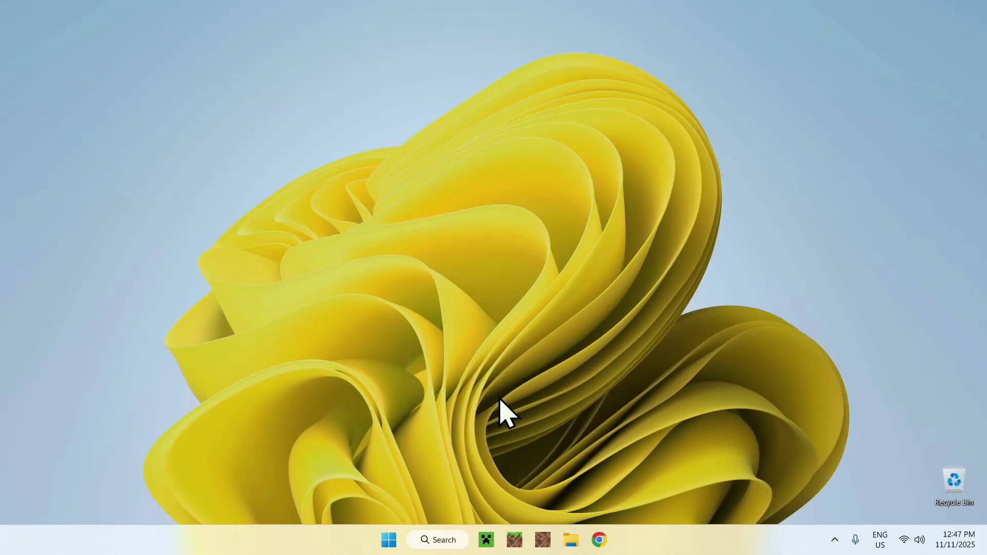
# Open the Downloads folder in File Explorer and run fabric-installer-1.1.0.exe
pyautogui.click(570, 539)
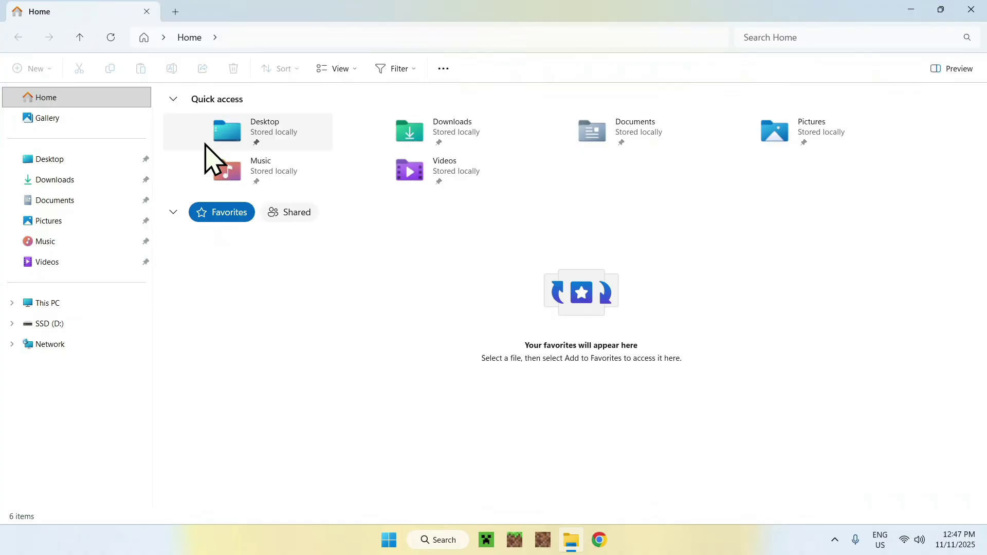
pyautogui.click(110, 183)
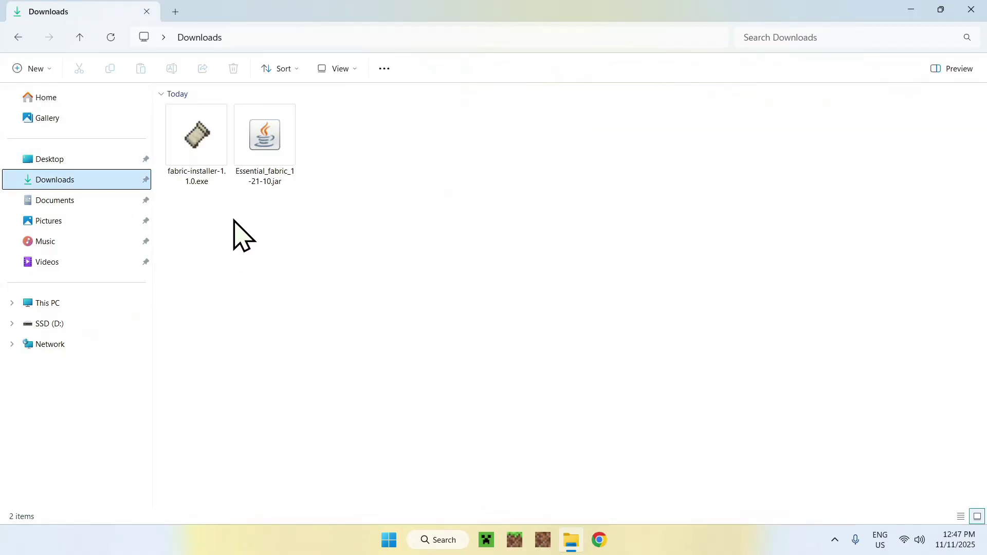
pyautogui.doubleClick(191, 159)
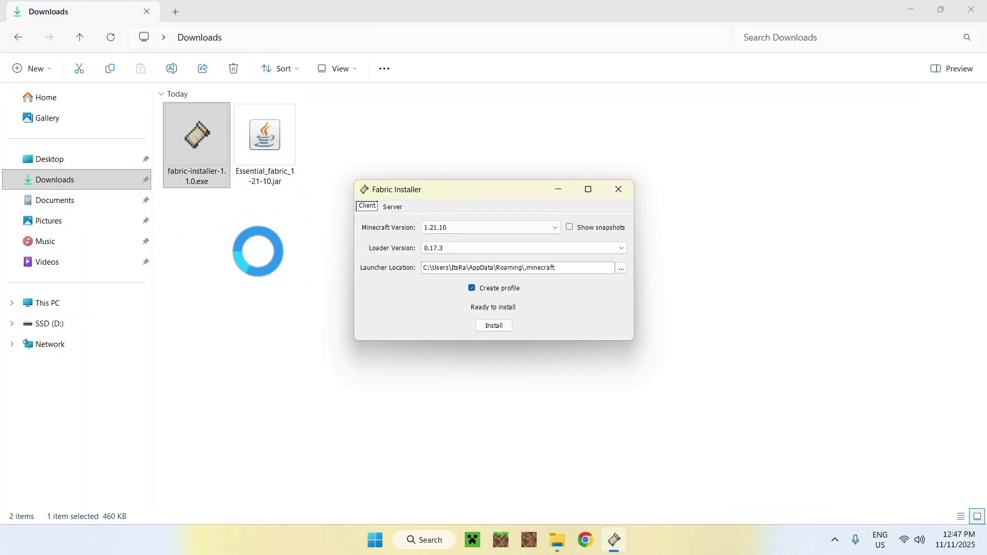
# Install the Fabric client for Minecraft 1.21.10 with loader version 0.17.3, and close the installer
pyautogui.click(449, 227)
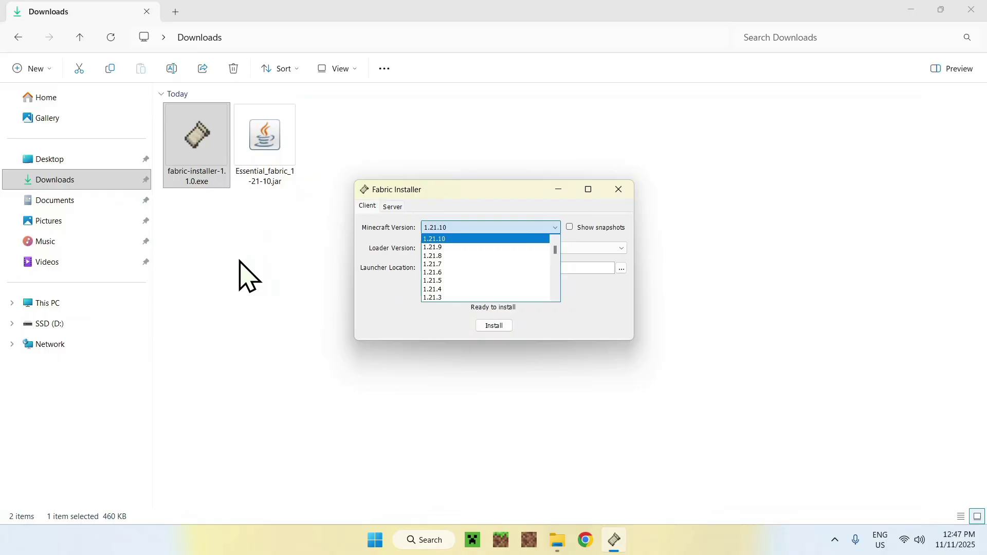
pyautogui.click(377, 310)
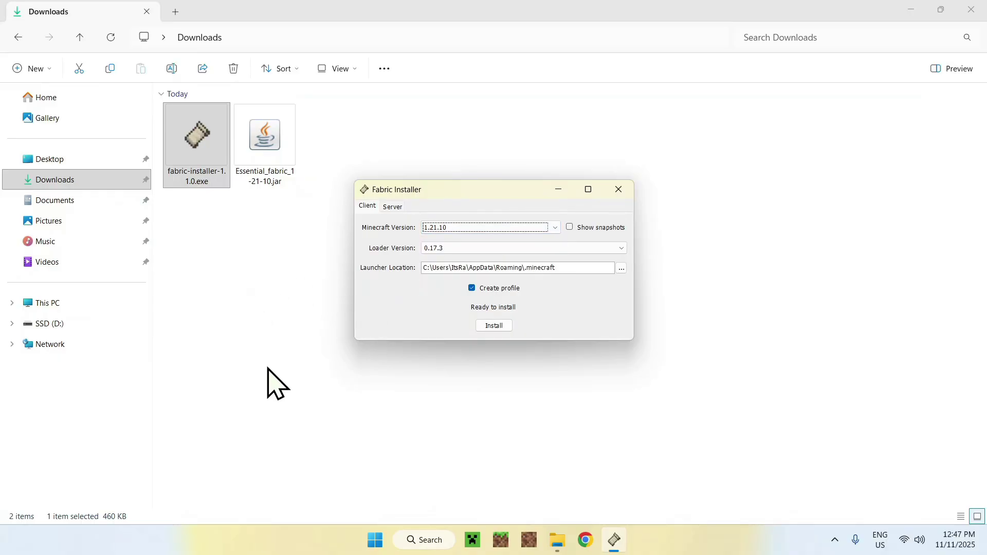
pyautogui.click(495, 327)
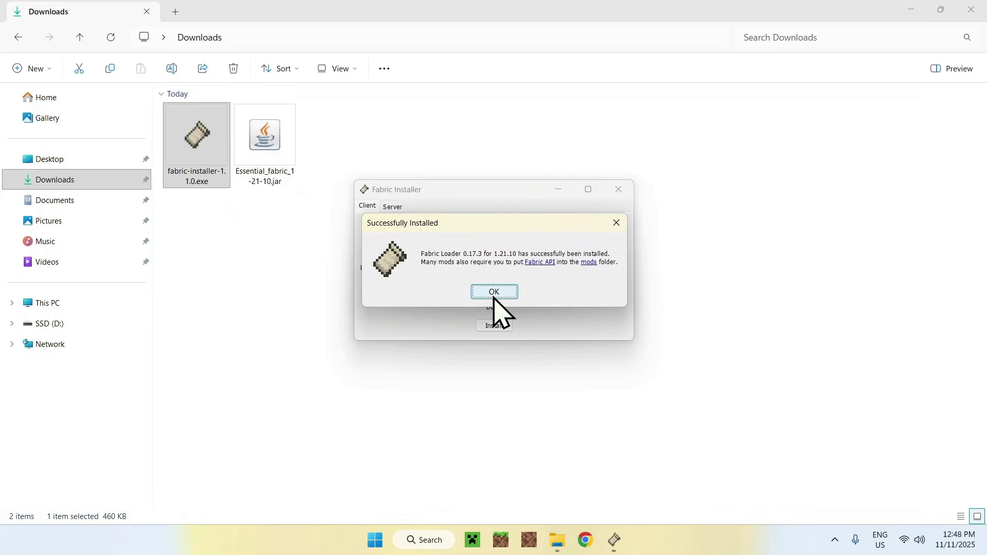
pyautogui.click(494, 297)
pyautogui.click(619, 191)
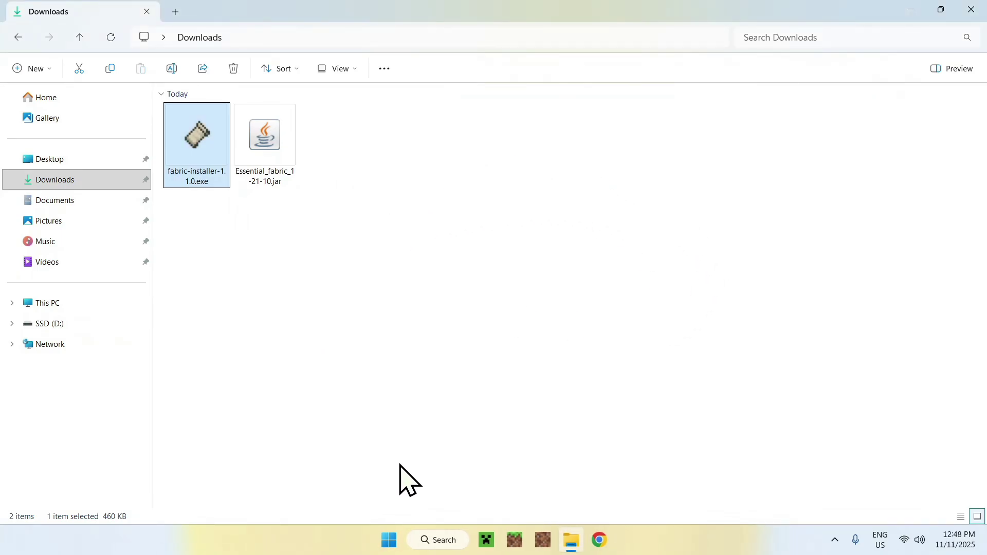
# Open the Minecraft Launcher and check that fabric-loader-1.21.10 is the version chosen for Java Edition
pyautogui.click(486, 539)
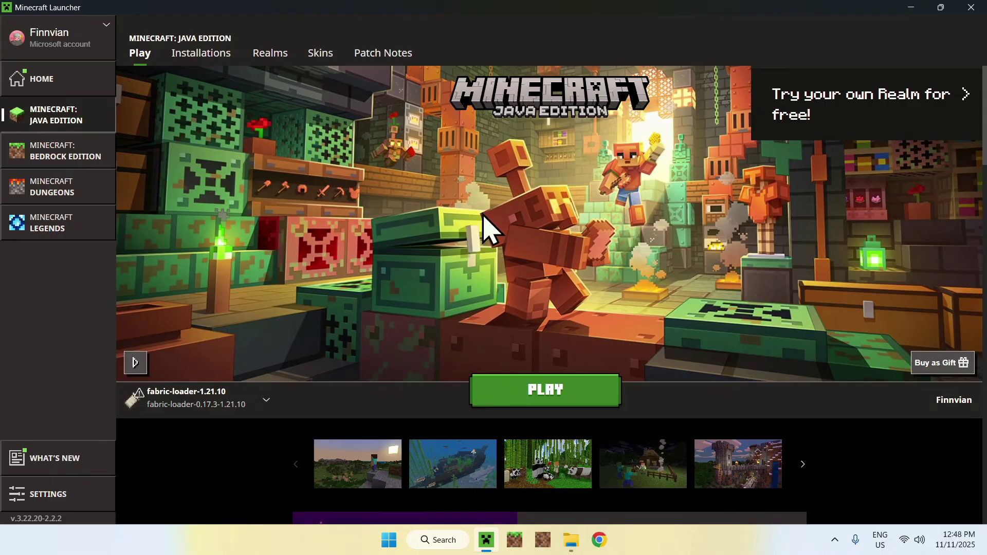
pyautogui.click(255, 406)
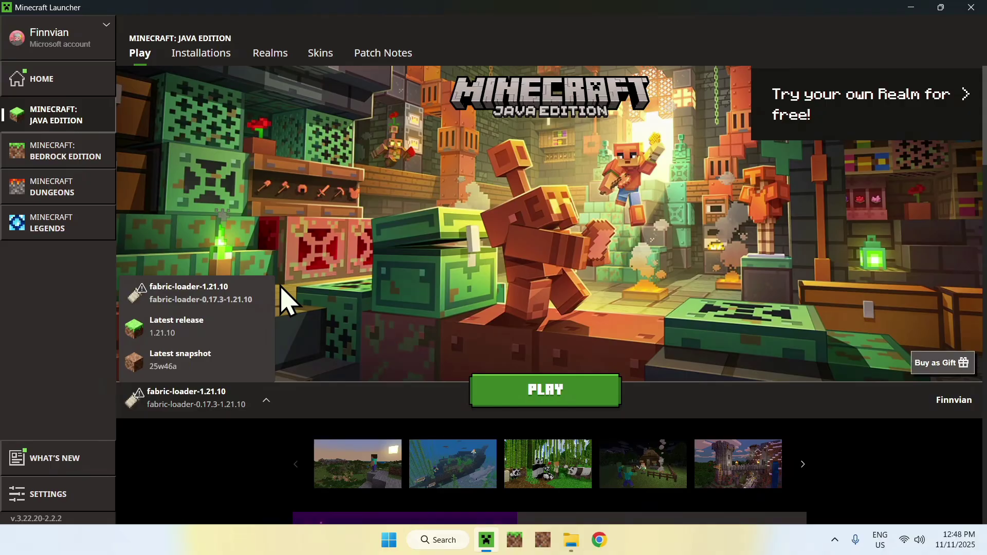
pyautogui.click(282, 289)
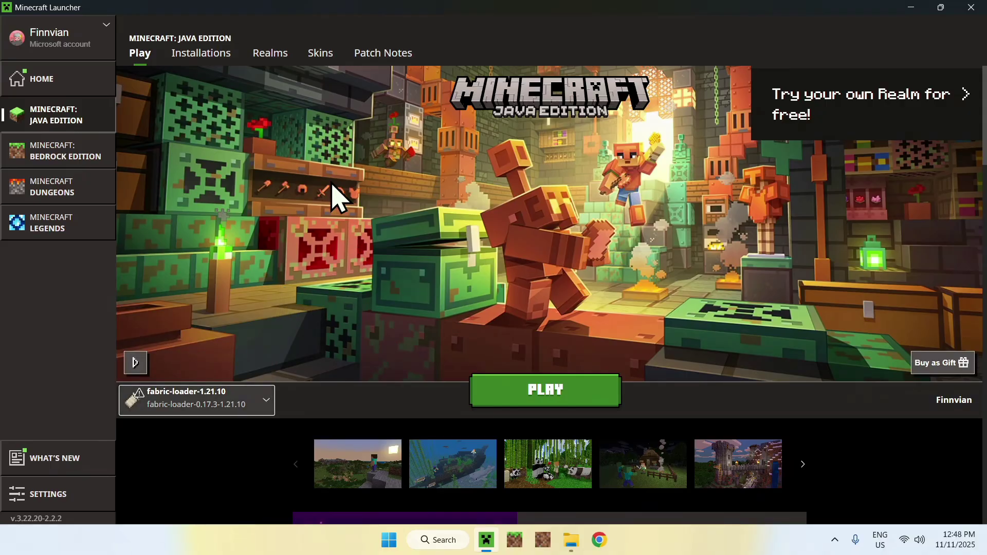
# Open the game folder of the fabric-loader-1.21.10 installation and go into its mods folder
pyautogui.click(200, 59)
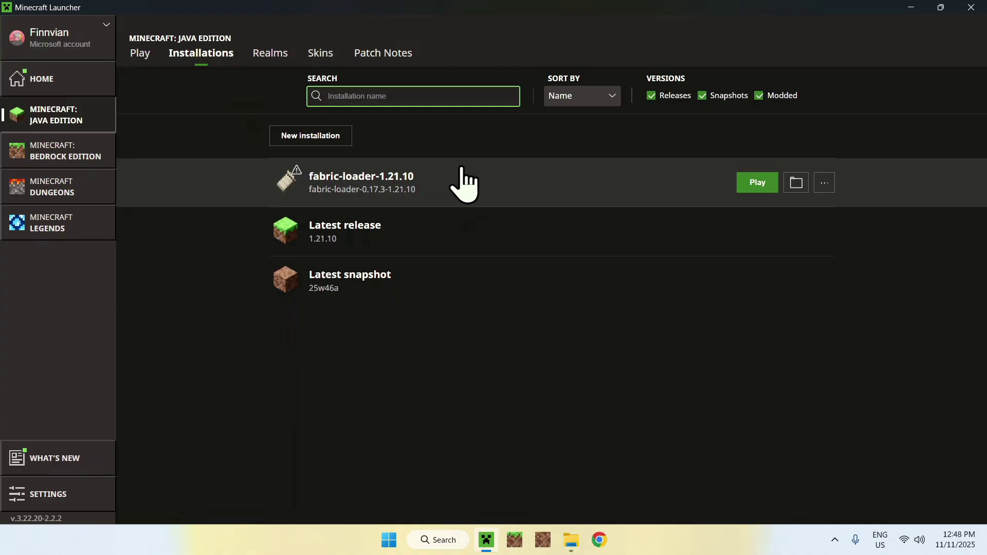
pyautogui.click(795, 195)
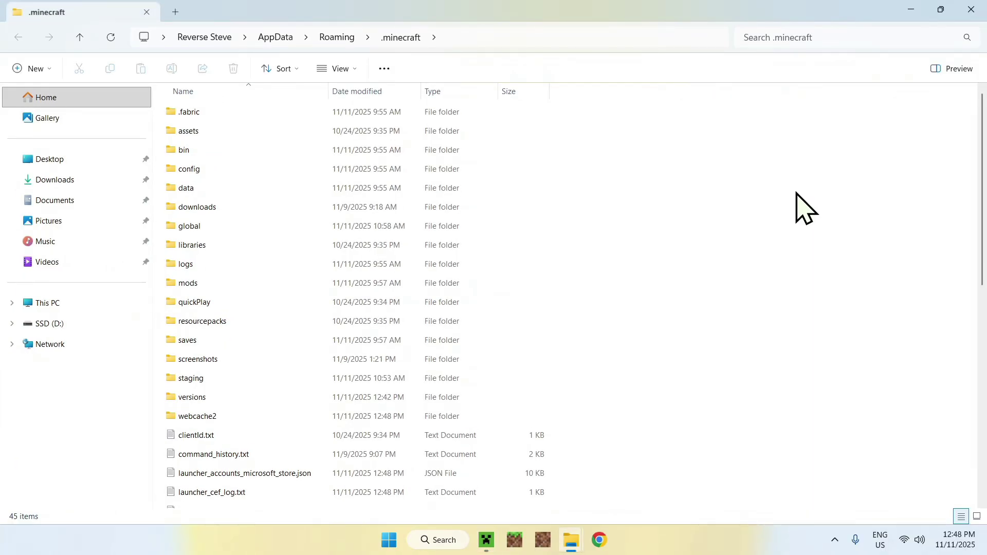
pyautogui.click(245, 284)
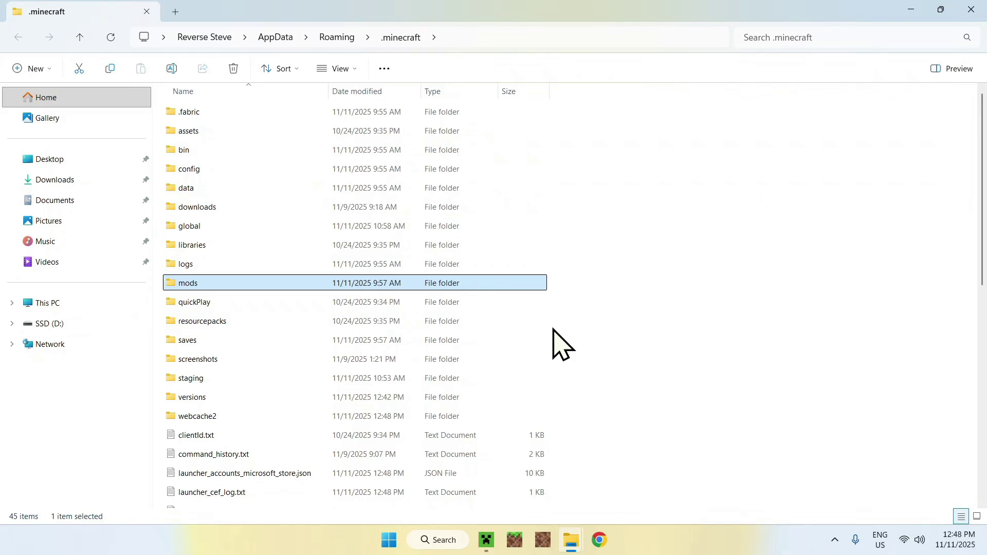
pyautogui.doubleClick(208, 284)
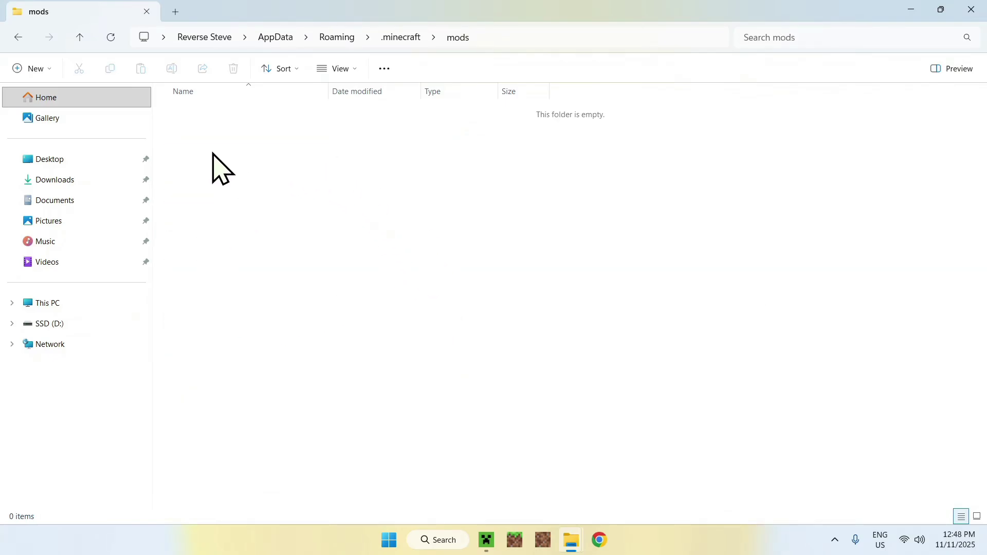
# Copy Essential_fabric_1-21-10.jar from Downloads into the .minecraft mods folder
pyautogui.click(75, 180)
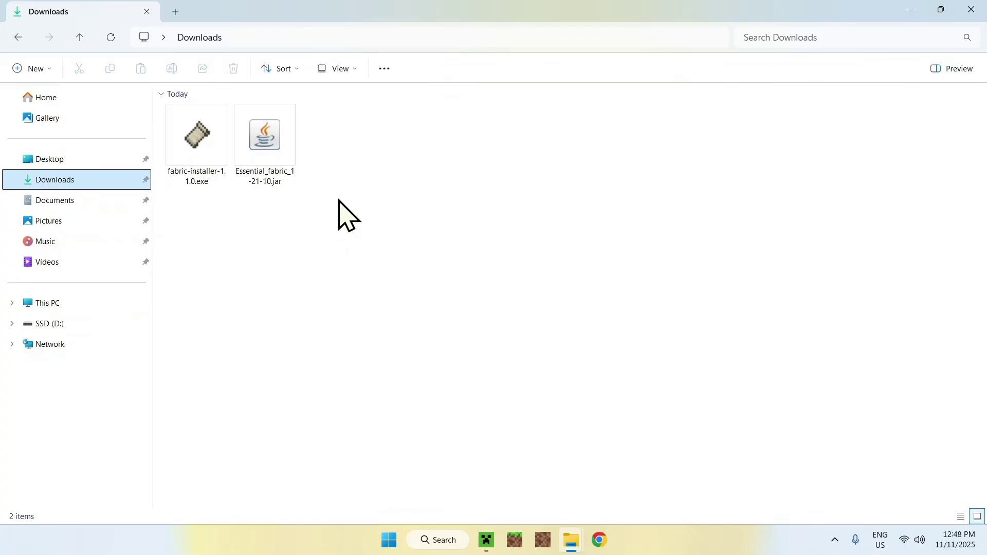
pyautogui.click(275, 137)
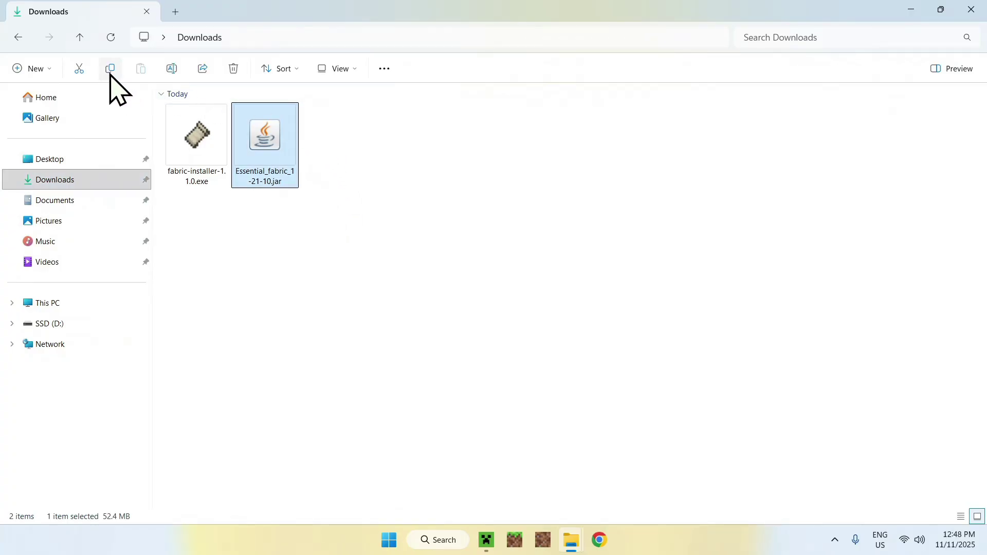
pyautogui.click(19, 39)
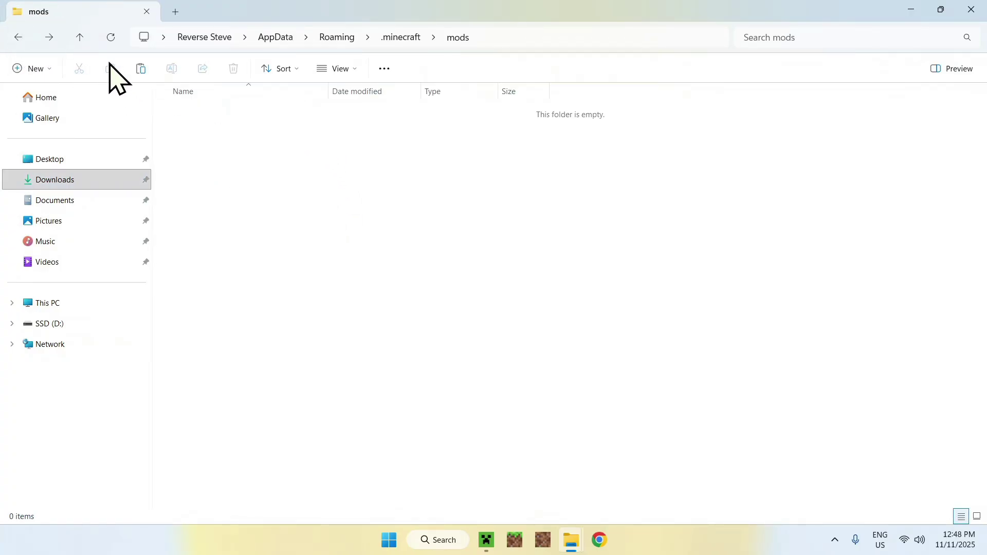
pyautogui.click(141, 70)
pyautogui.click(264, 189)
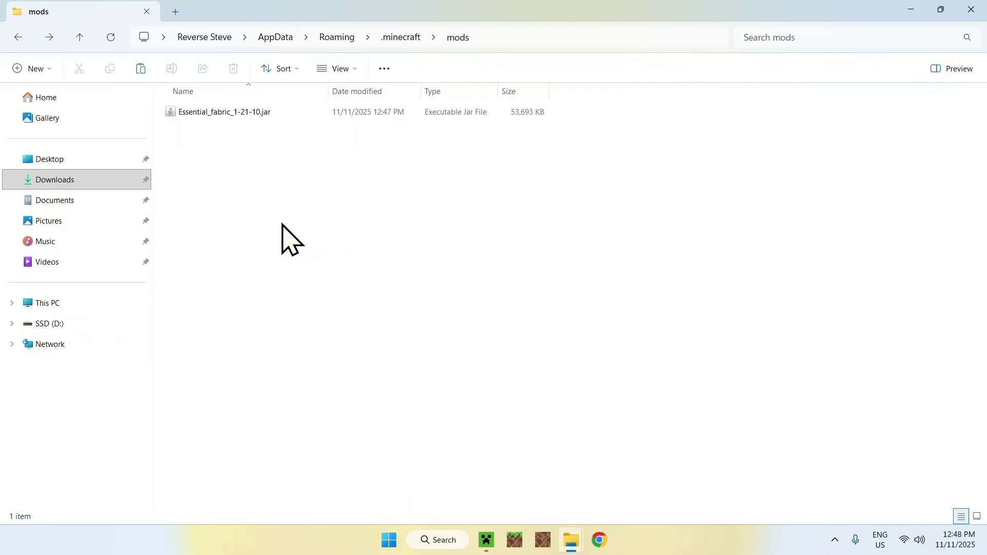
# Switch to the Minecraft Launcher, start Java Edition with the fabric-loader-1.21.10 installation, and maximize the game window
pyautogui.click(478, 535)
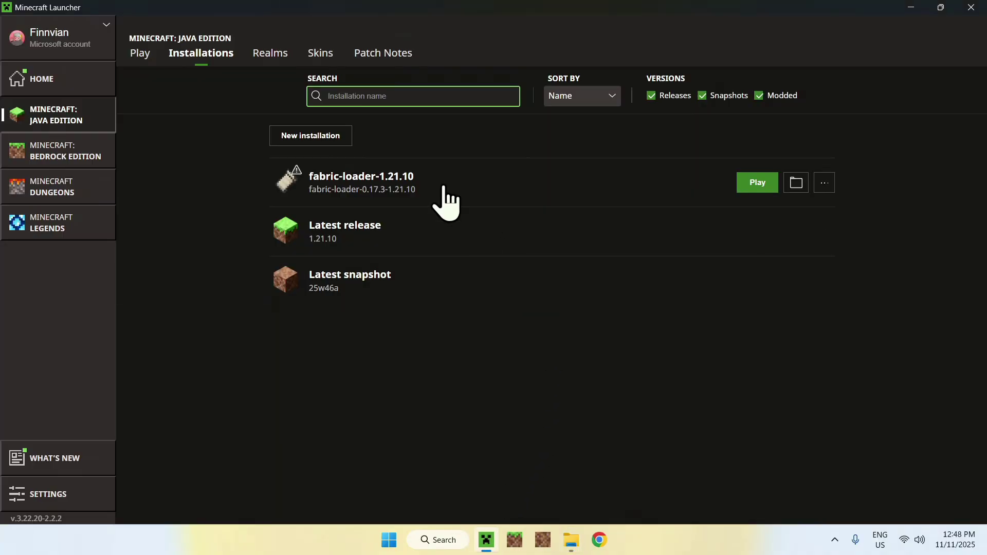
pyautogui.click(137, 55)
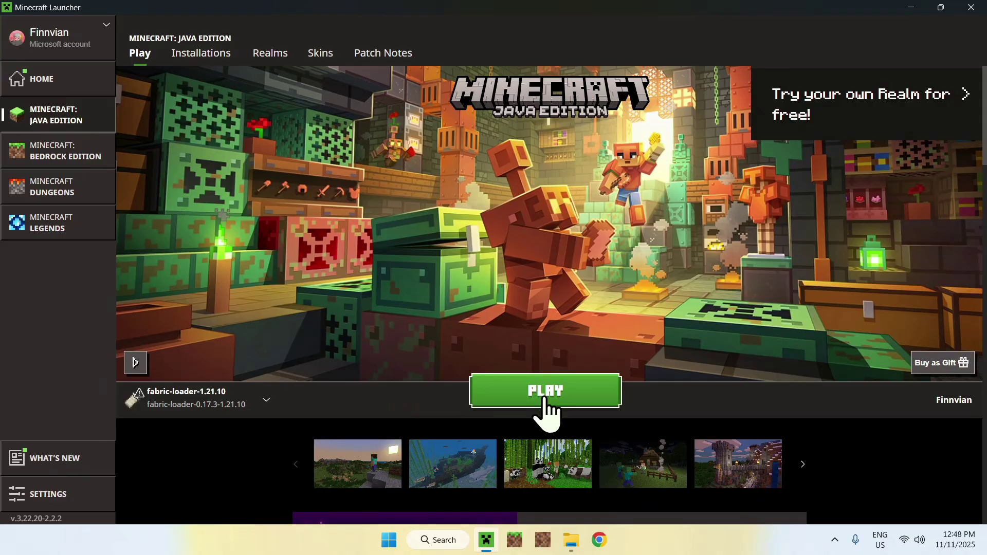
pyautogui.click(539, 400)
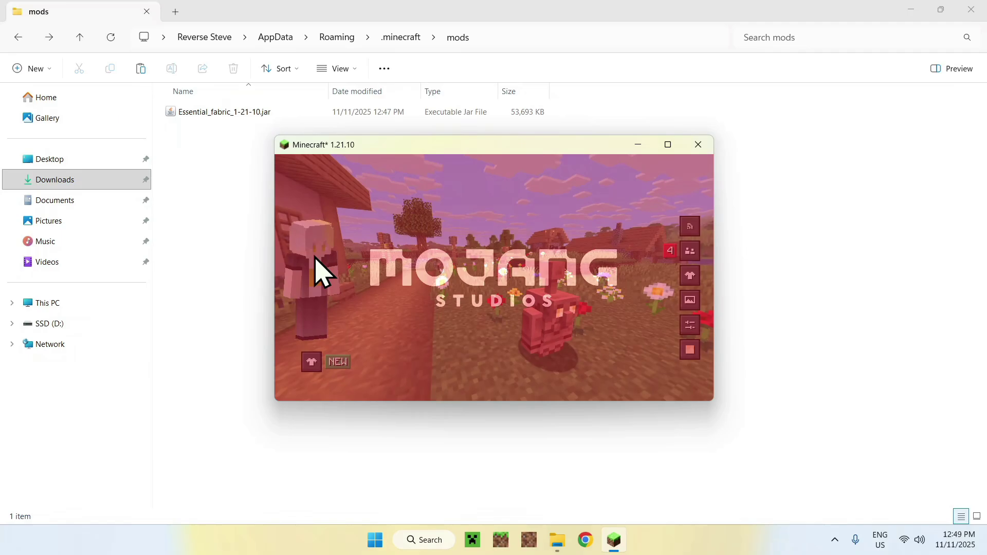
pyautogui.click(668, 145)
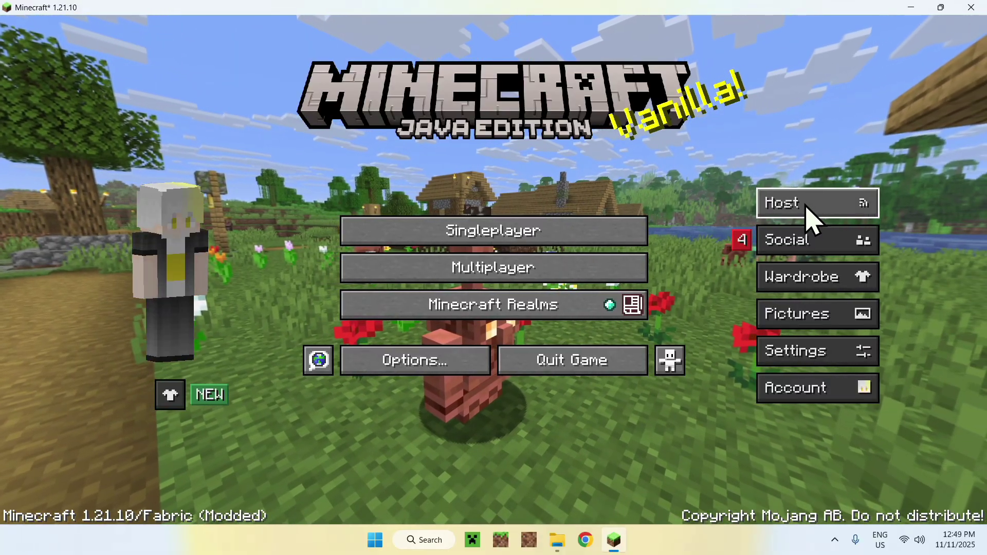
# Look at Essential's selection of worlds to host, and view the Add Friend dialog in Social before returning to the title screen
pyautogui.click(811, 215)
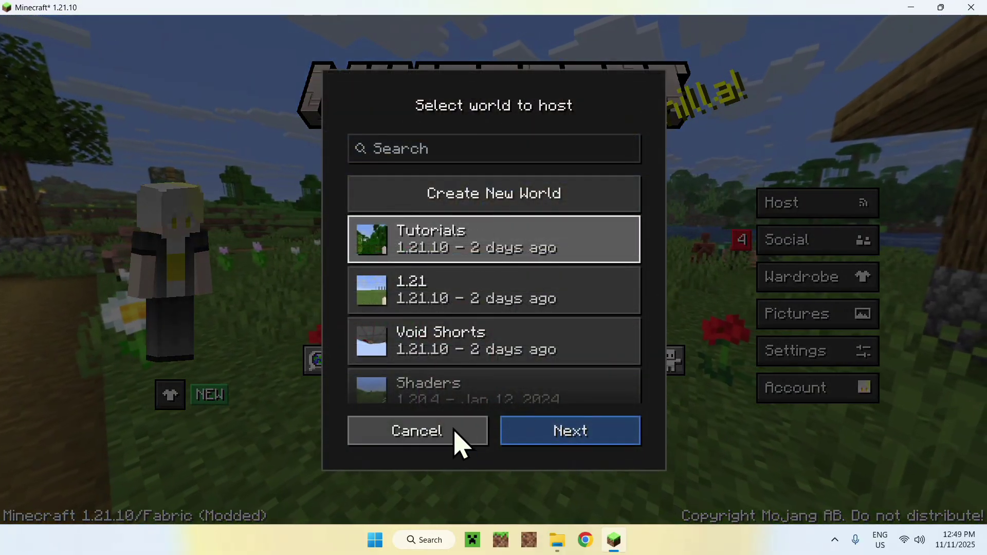
pyautogui.click(454, 431)
pyautogui.click(773, 252)
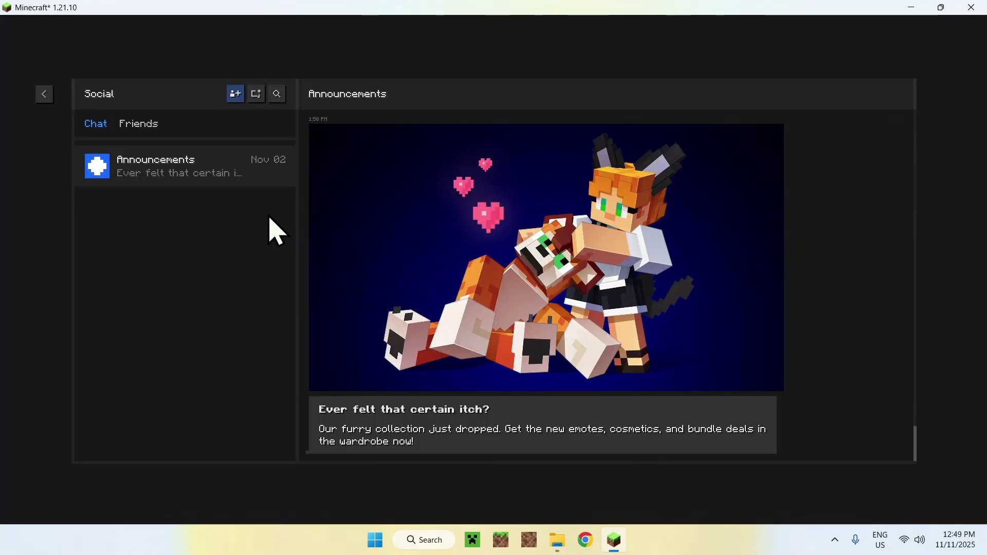
pyautogui.click(235, 93)
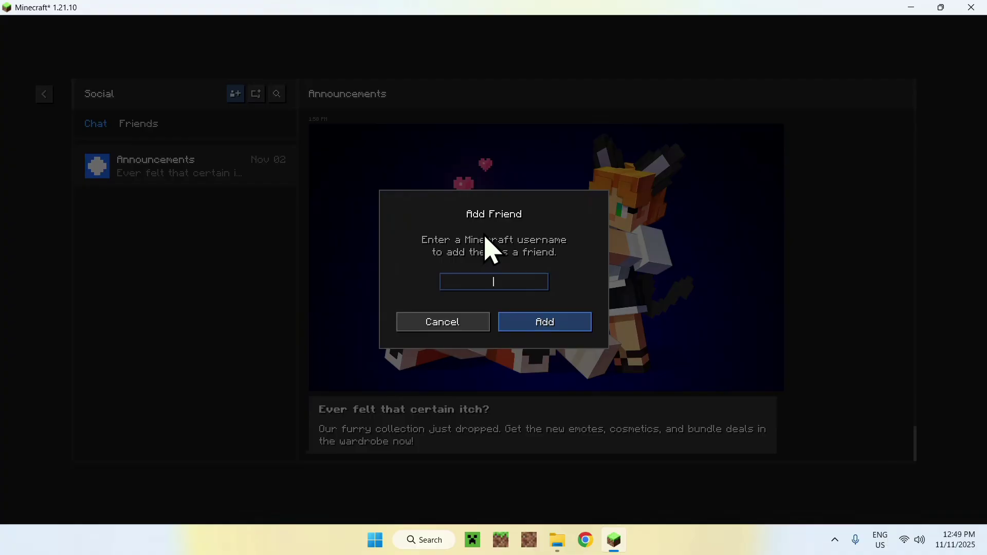
pyautogui.click(449, 328)
pyautogui.click(46, 94)
# Preview hosting the Tutorials world up to the proceed confirmation without going ahead, and view Essential's General settings
pyautogui.click(815, 205)
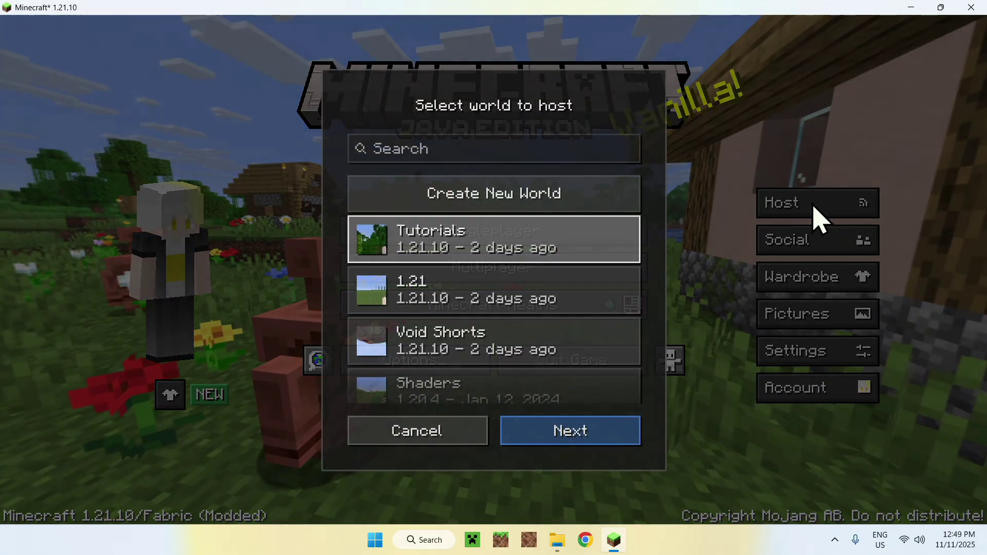
pyautogui.click(577, 436)
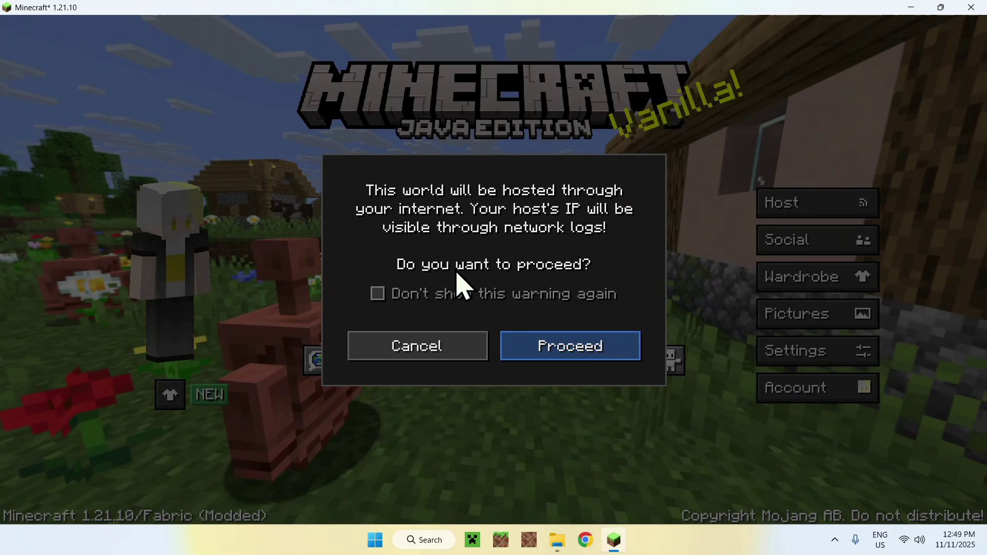
pyautogui.click(425, 345)
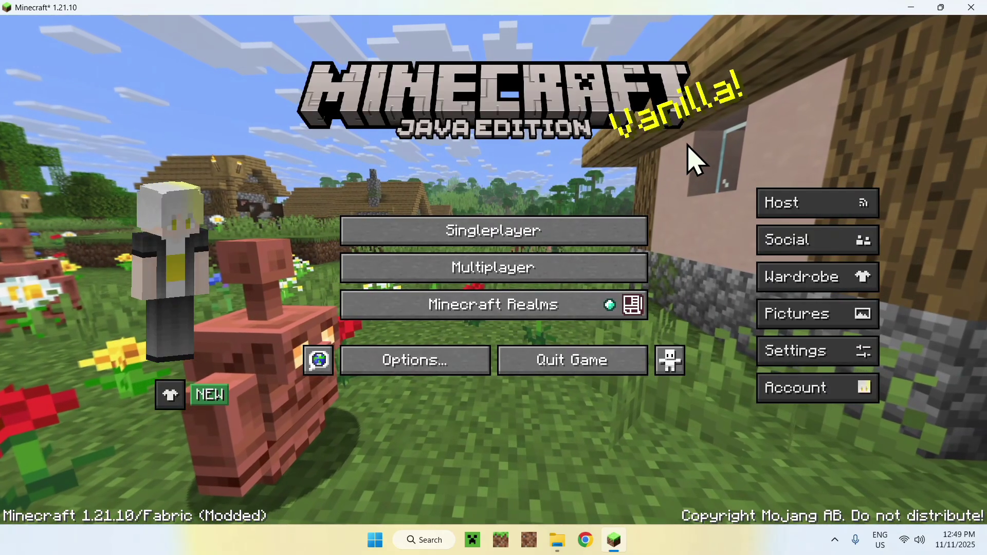
pyautogui.click(809, 360)
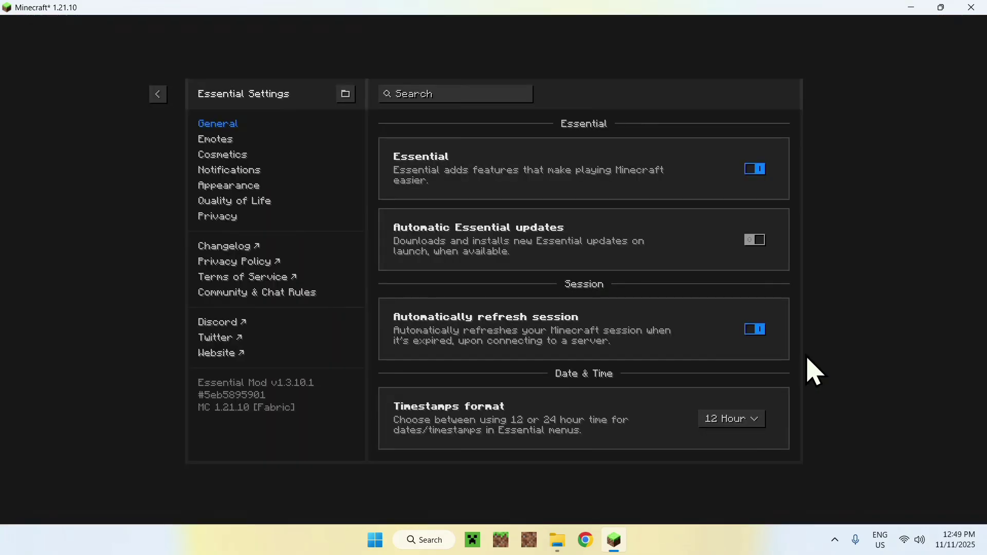
pyautogui.click(158, 95)
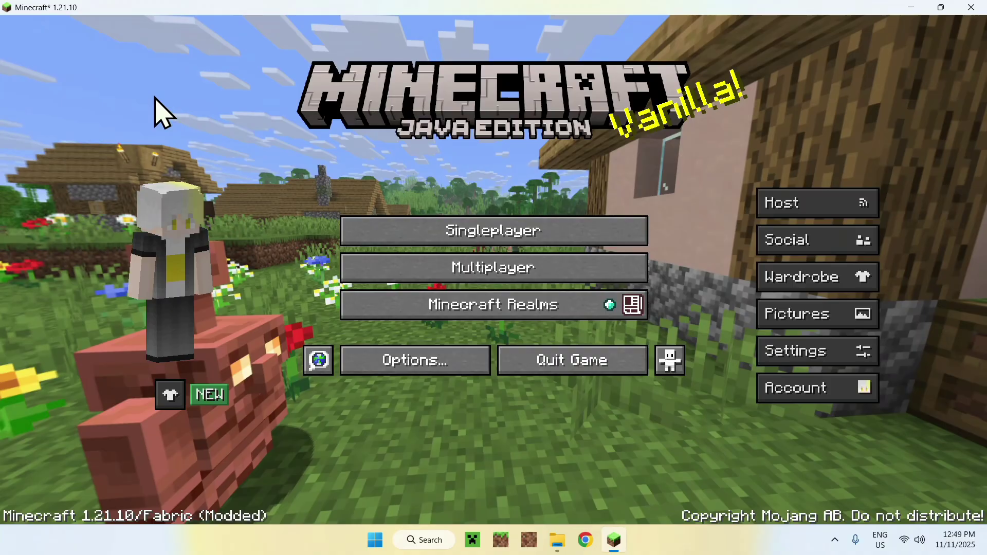